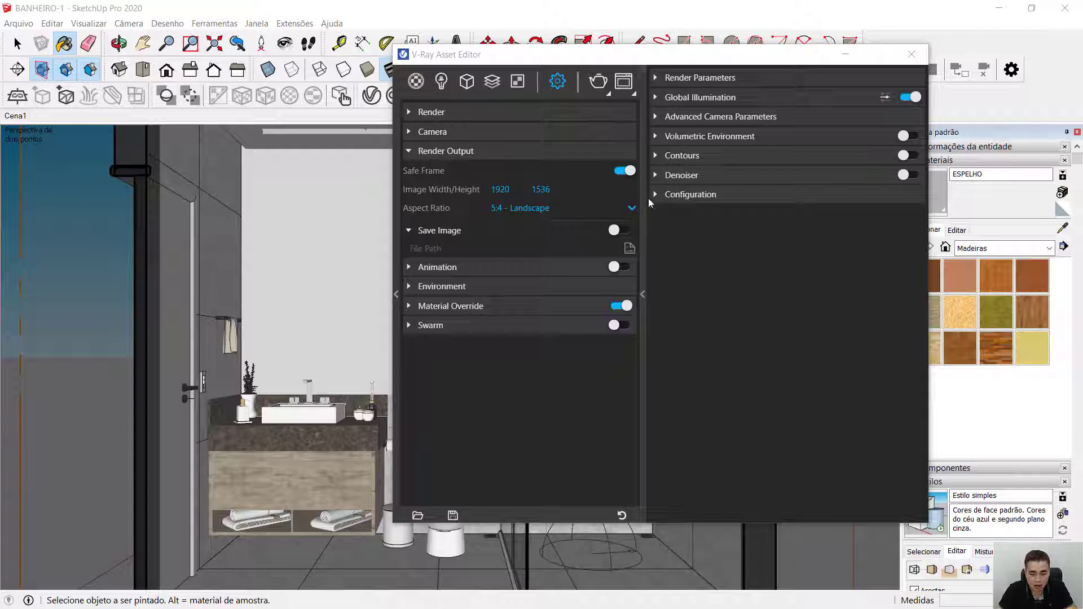
Step: Expand the Denoiser rollout in the V-Ray Asset Editor render settings
{"action": "left_click", "coordinate": [683, 180]}
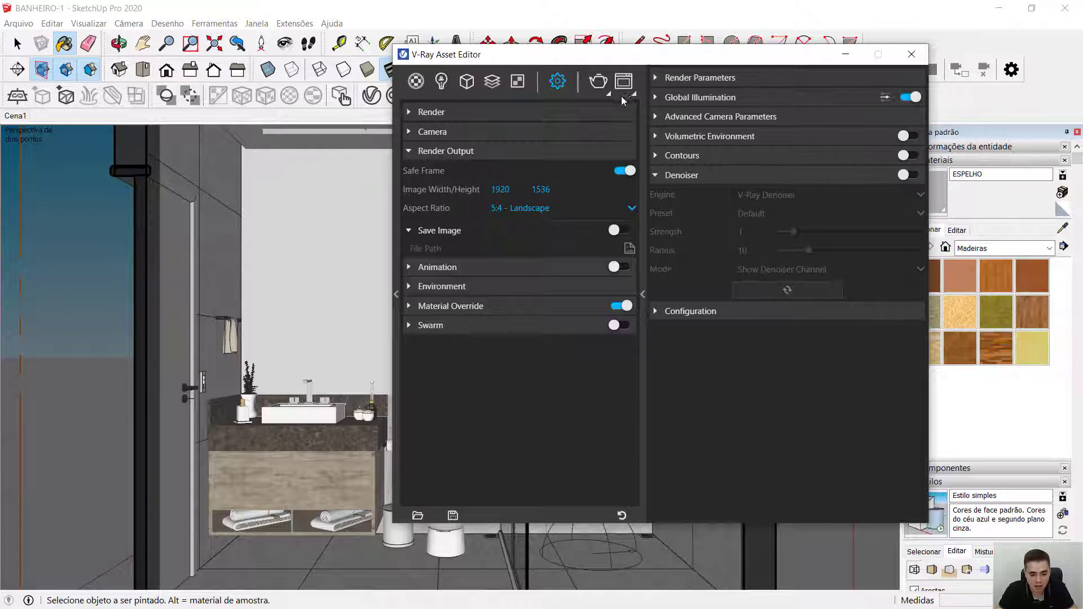
Step: Render the bathroom without denoising, zoom into the maximized frame buffer, then close it
{"action": "left_click", "coordinate": [600, 81]}
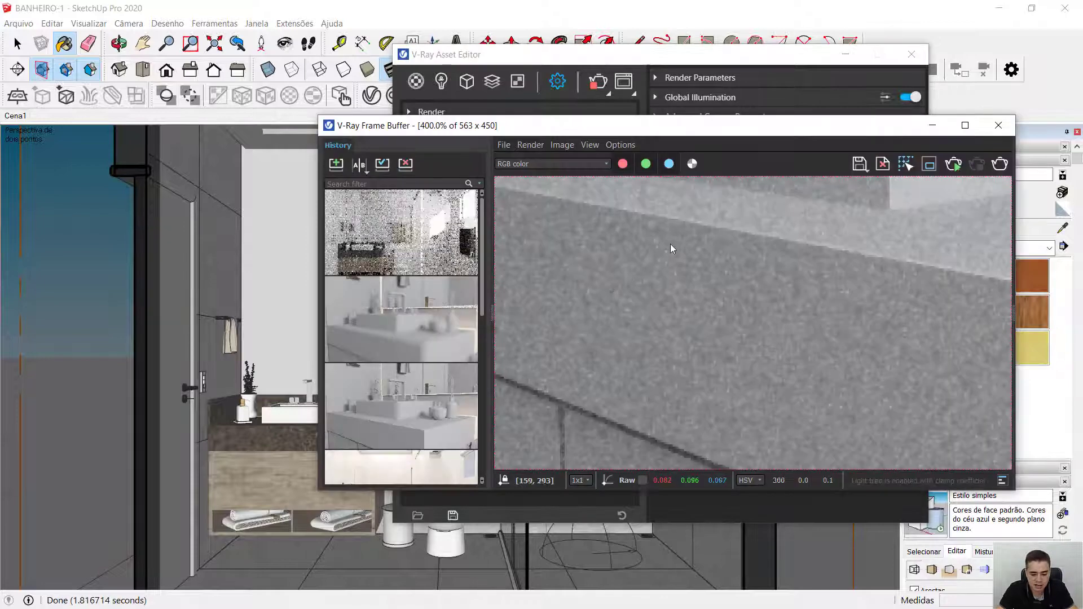
{"action": "left_click", "coordinate": [964, 126]}
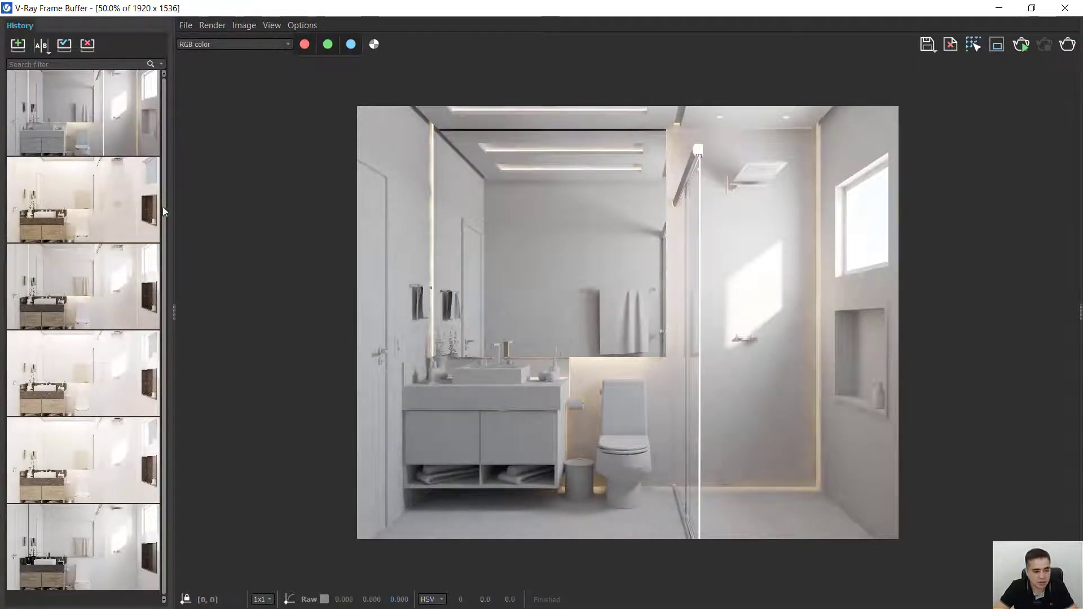
{"action": "scroll", "coordinate": [377, 239], "scroll_direction": "up", "scroll_amount": 2}
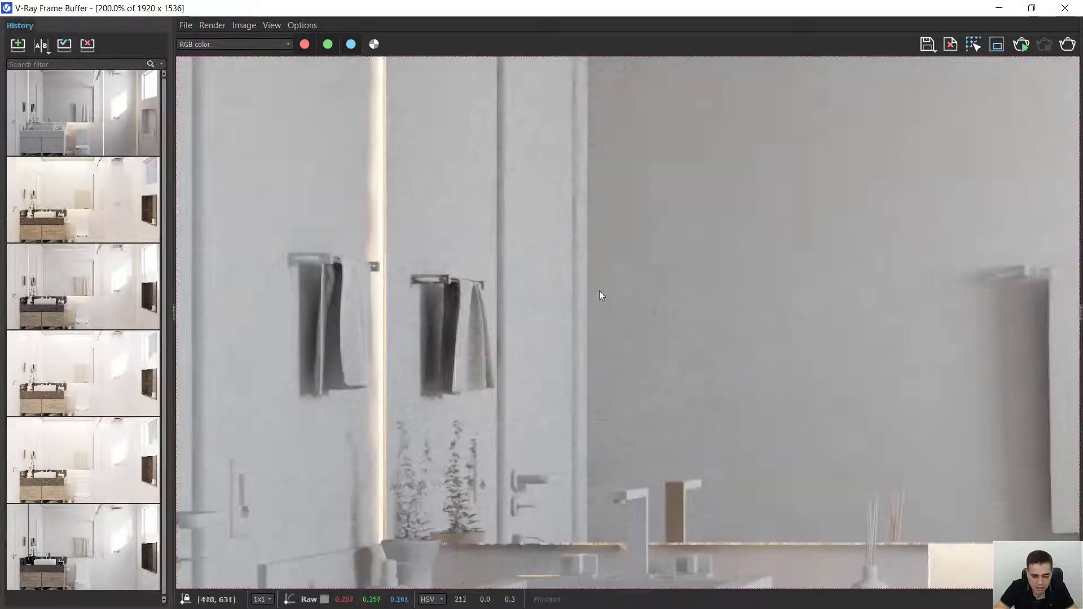
{"action": "scroll", "coordinate": [684, 446], "scroll_direction": "up", "scroll_amount": 2}
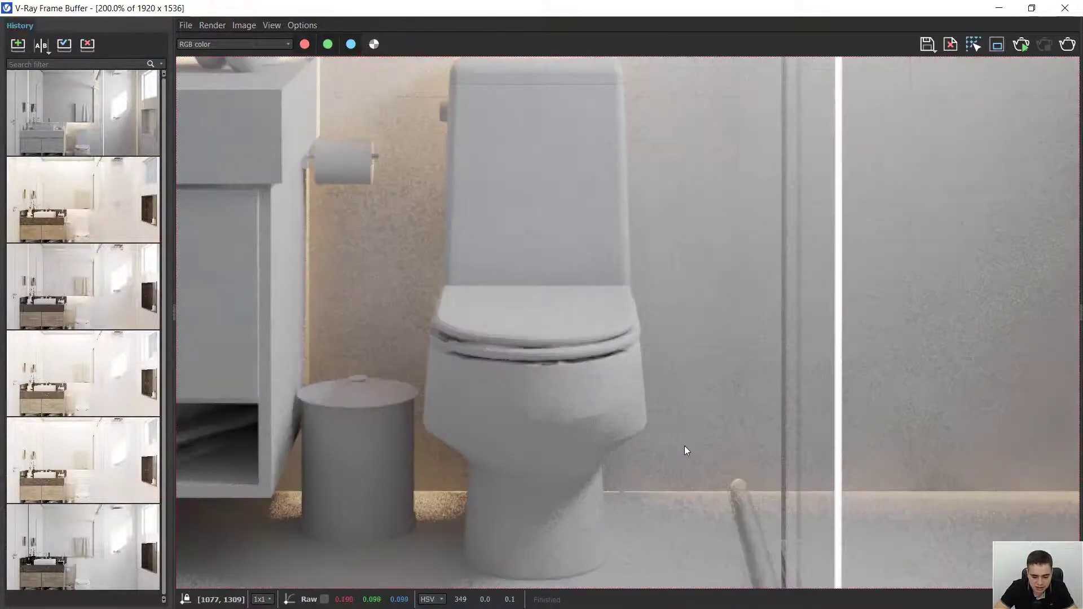
{"action": "left_click", "coordinate": [1059, 13]}
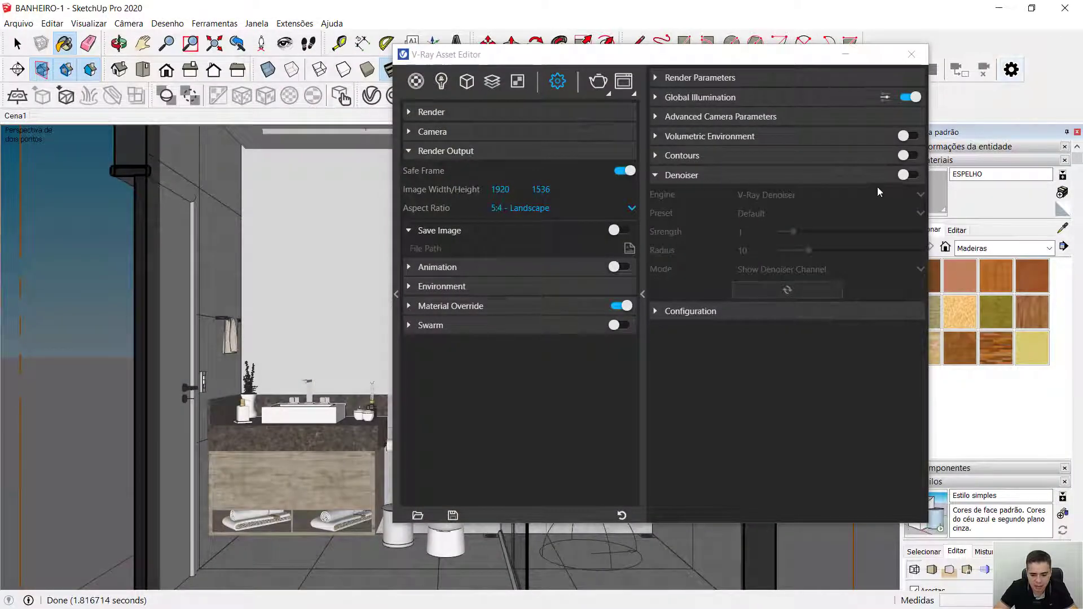
Step: Switch the V-Ray Denoiser on and list its Mild, Default, Strong and Custom presets
{"action": "left_click", "coordinate": [909, 176]}
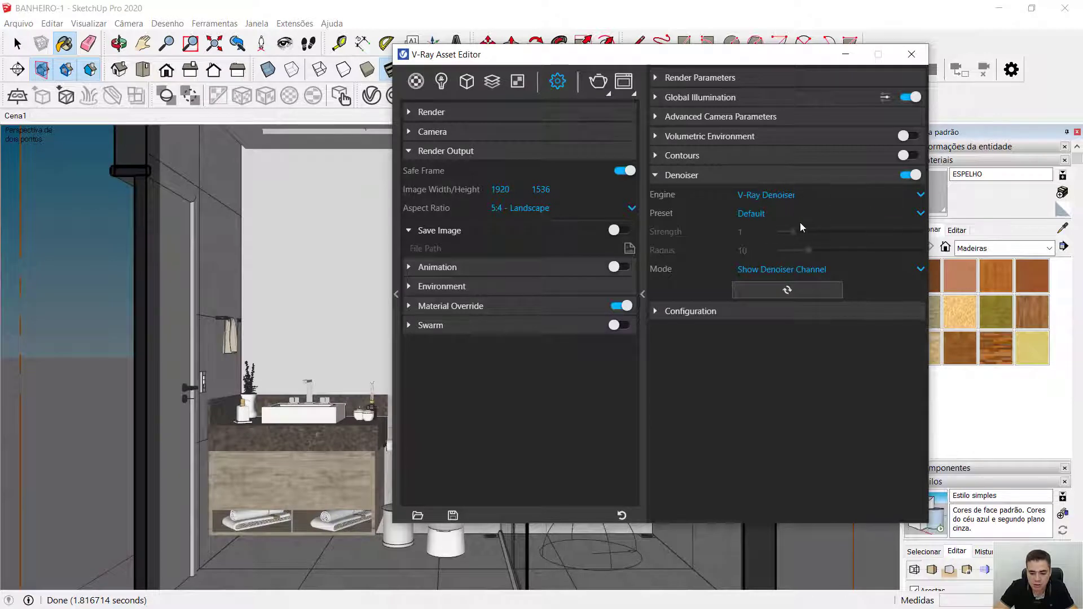
{"action": "left_click", "coordinate": [752, 214]}
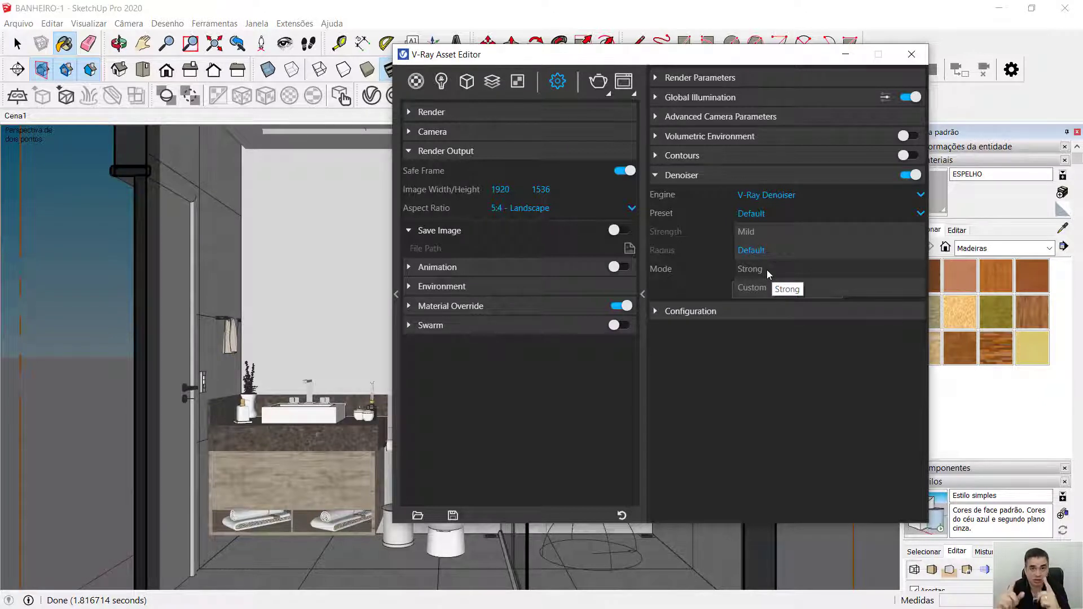
Step: On the Chaos Denoiser docs page, compare Mild against Custom (strength 10, radius 20), ending on Mild
{"action": "key", "text": "alt+Tab"}
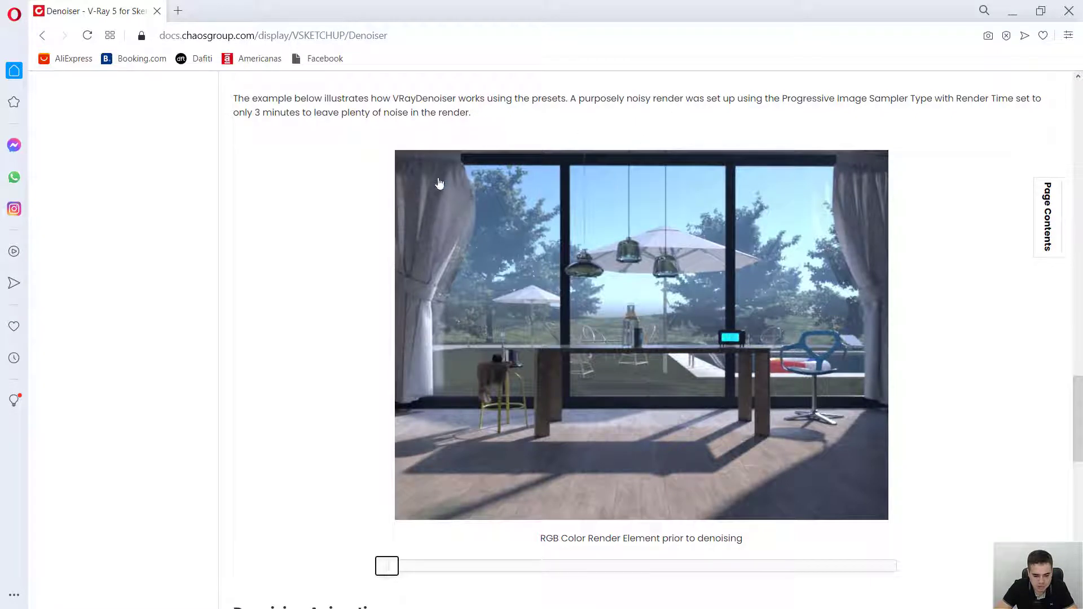
{"action": "left_click_drag", "start_coordinate": [393, 569], "coordinate": [473, 568]}
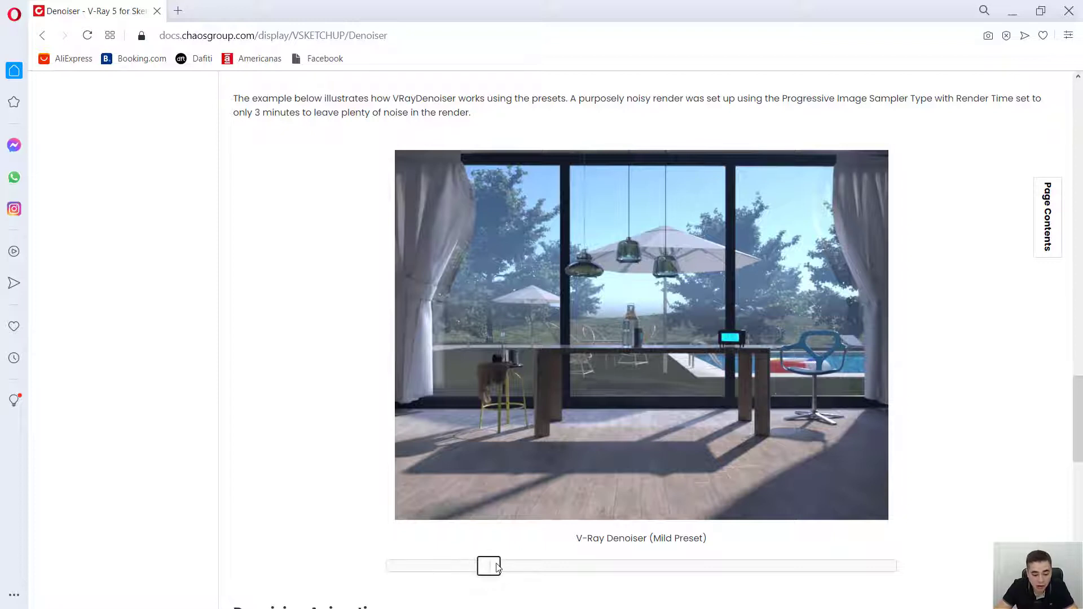
{"action": "left_click_drag", "start_coordinate": [492, 568], "coordinate": [897, 565]}
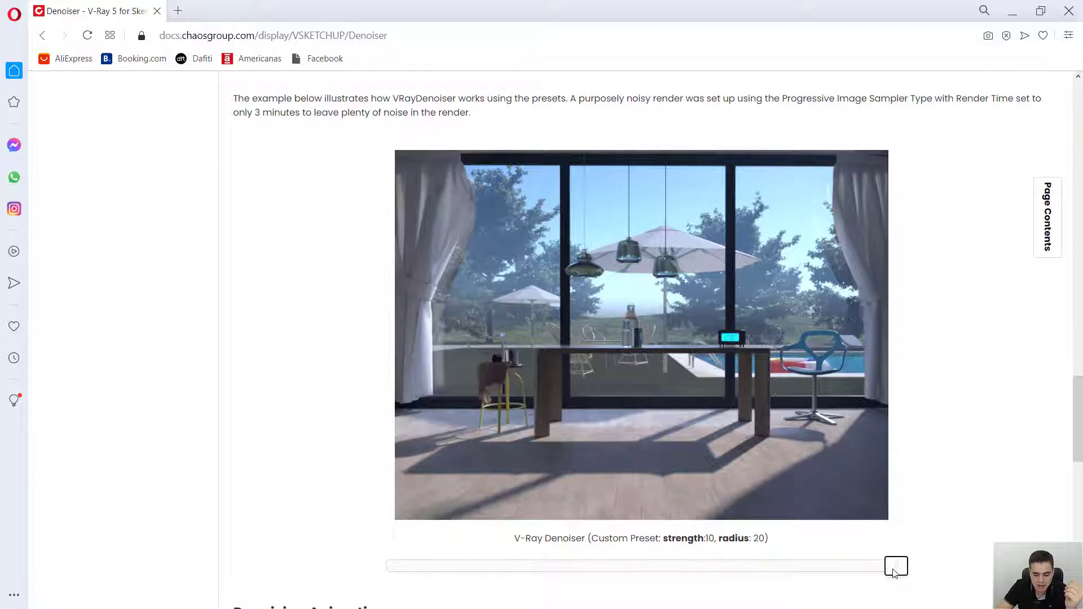
{"action": "left_click_drag", "start_coordinate": [893, 572], "coordinate": [501, 563]}
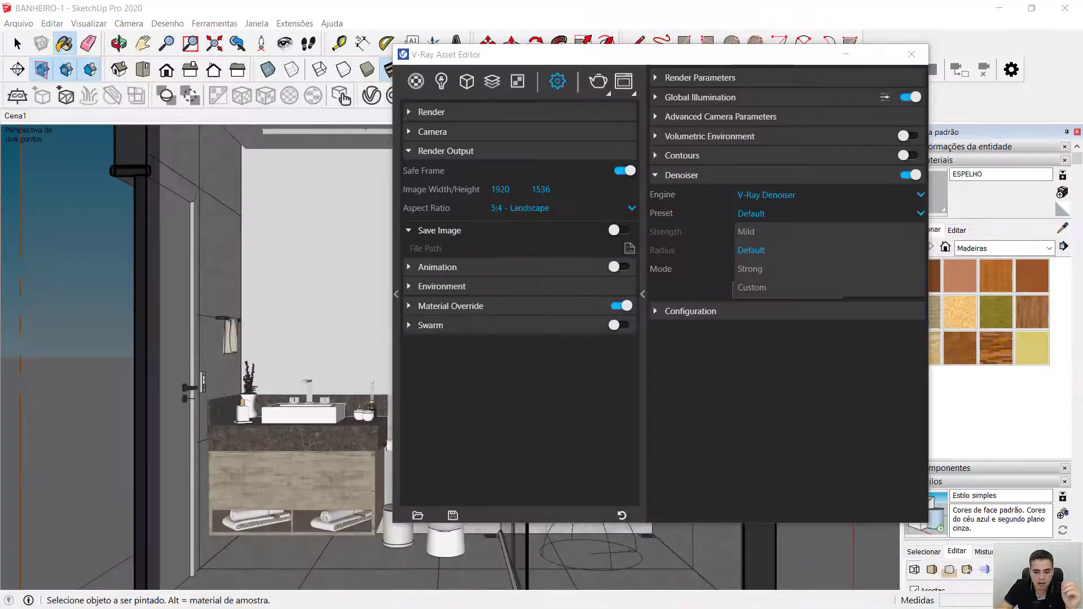
Step: Set the denoiser preset to Mild and start a new bathroom render
{"action": "left_click", "coordinate": [751, 231]}
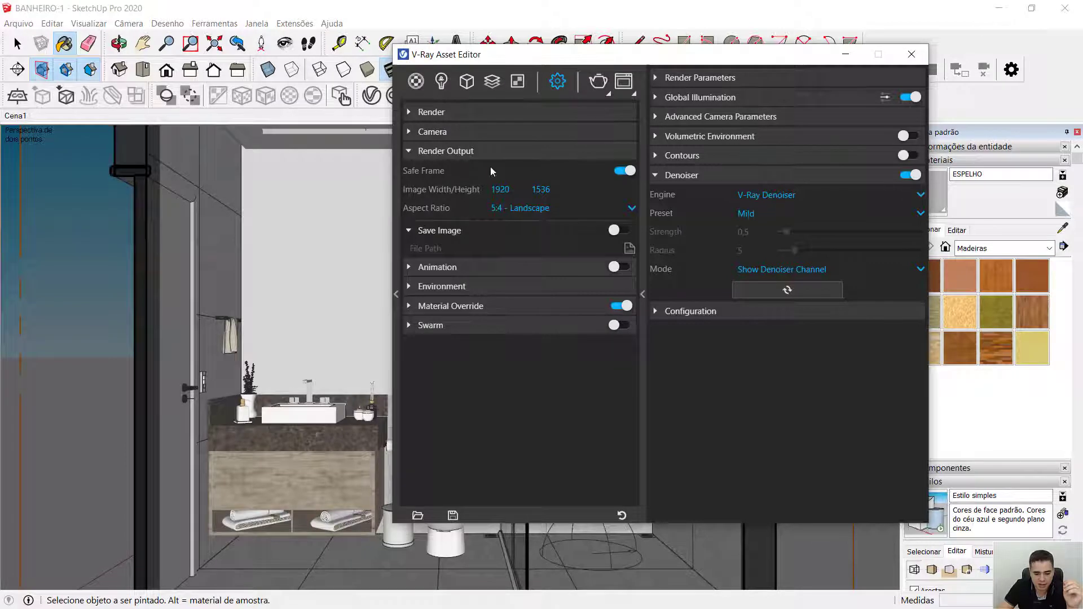
{"action": "left_click", "coordinate": [418, 112]}
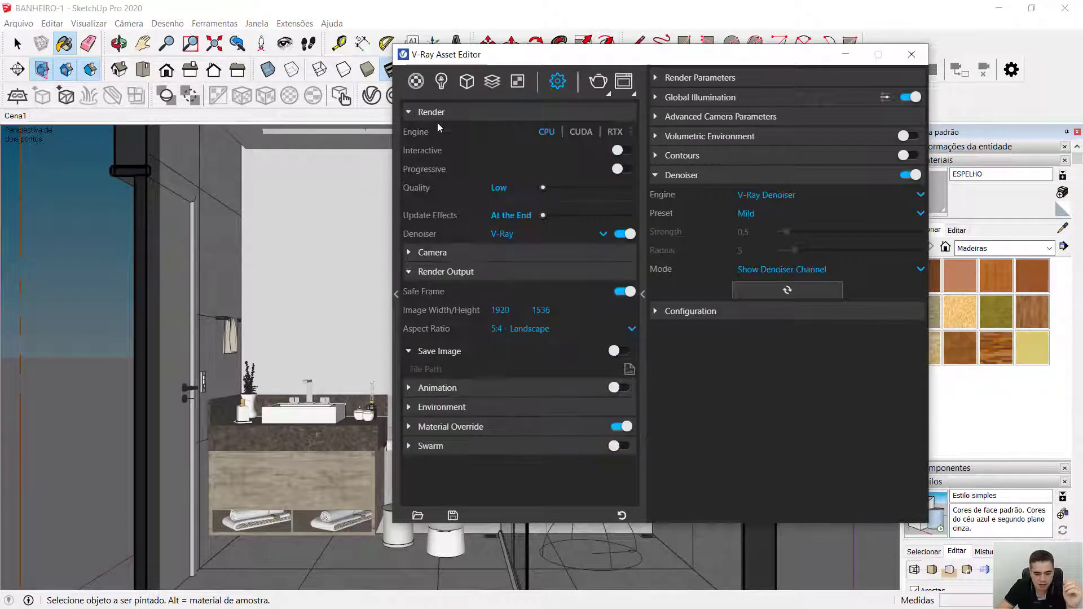
{"action": "left_click", "coordinate": [598, 82]}
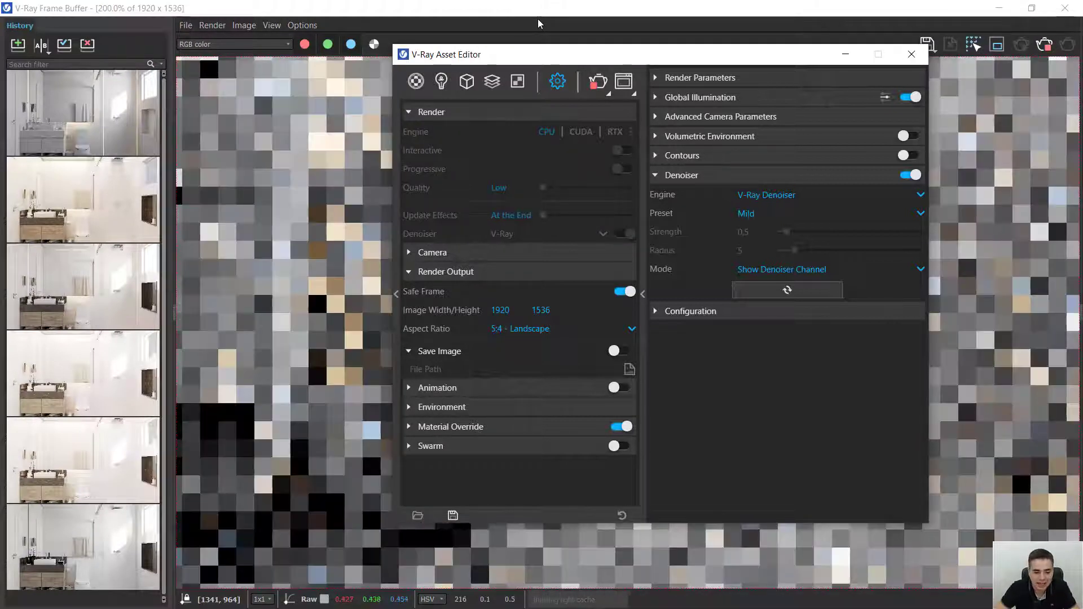
Step: Let the Mild-denoised render finish in the frame buffer and view it at 100%
{"action": "left_click", "coordinate": [538, 23]}
{"action": "scroll", "coordinate": [611, 231], "scroll_direction": "down", "scroll_amount": 1}
{"action": "scroll", "coordinate": [611, 231], "scroll_direction": "down", "scroll_amount": 1}
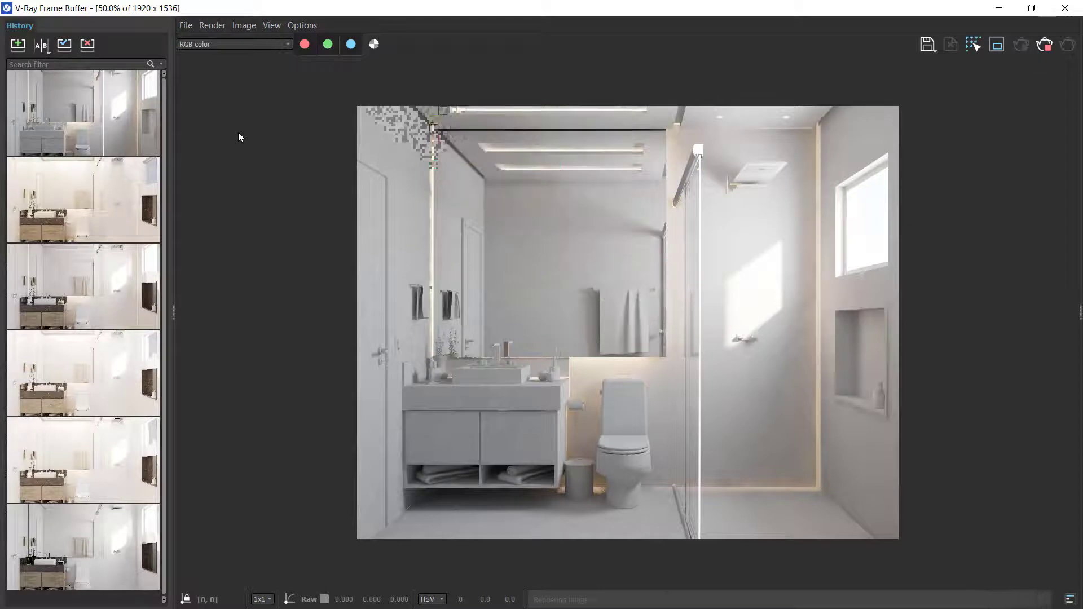
{"action": "double_click", "coordinate": [487, 257]}
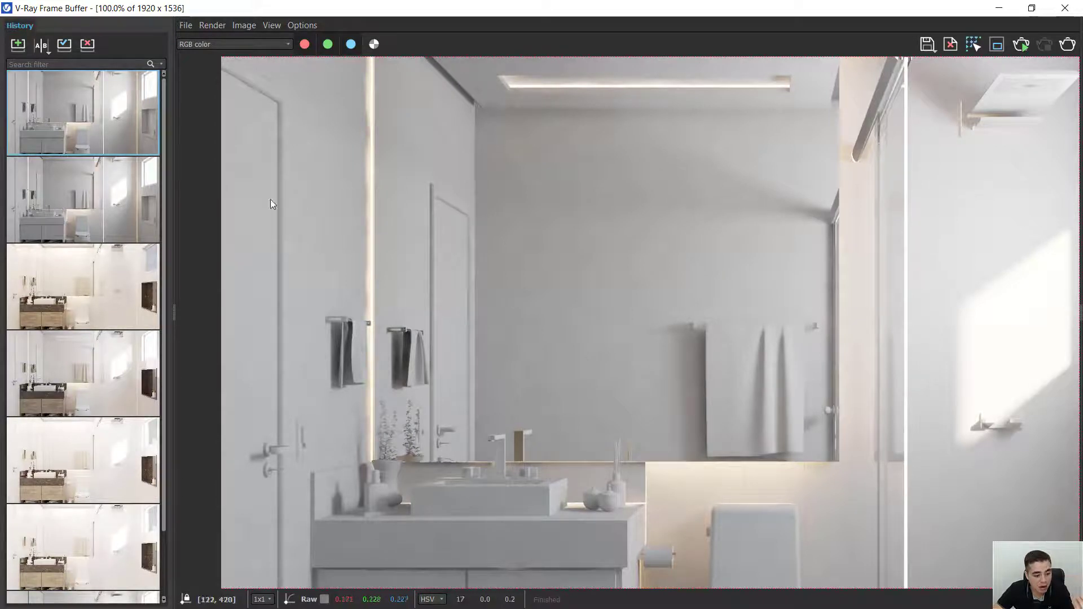
{"action": "left_click", "coordinate": [127, 194]}
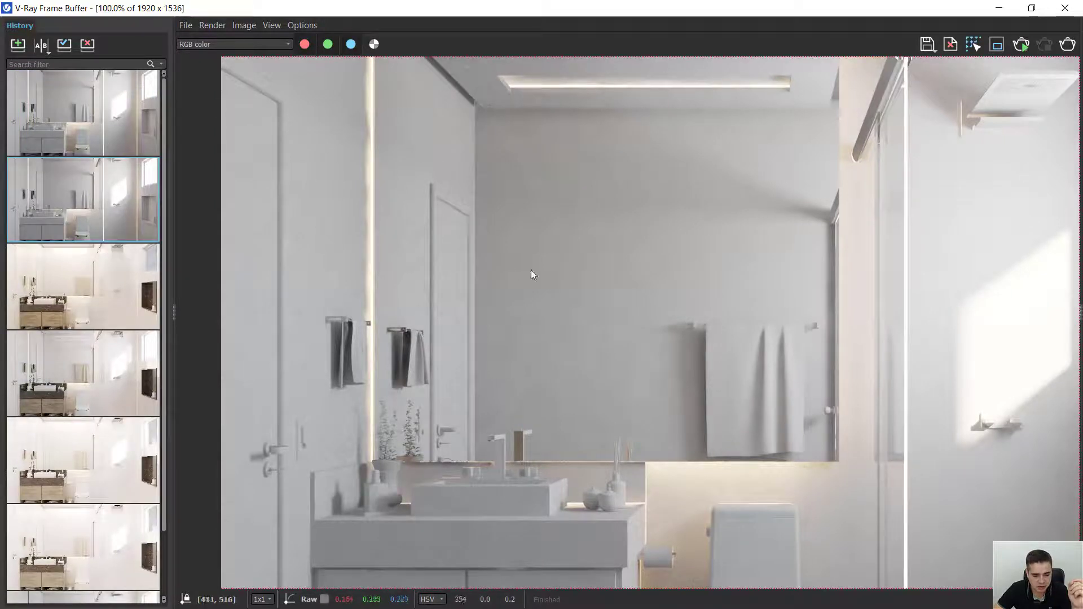
{"action": "mouse_move", "coordinate": [83, 114]}
{"action": "left_click", "coordinate": [123, 122]}
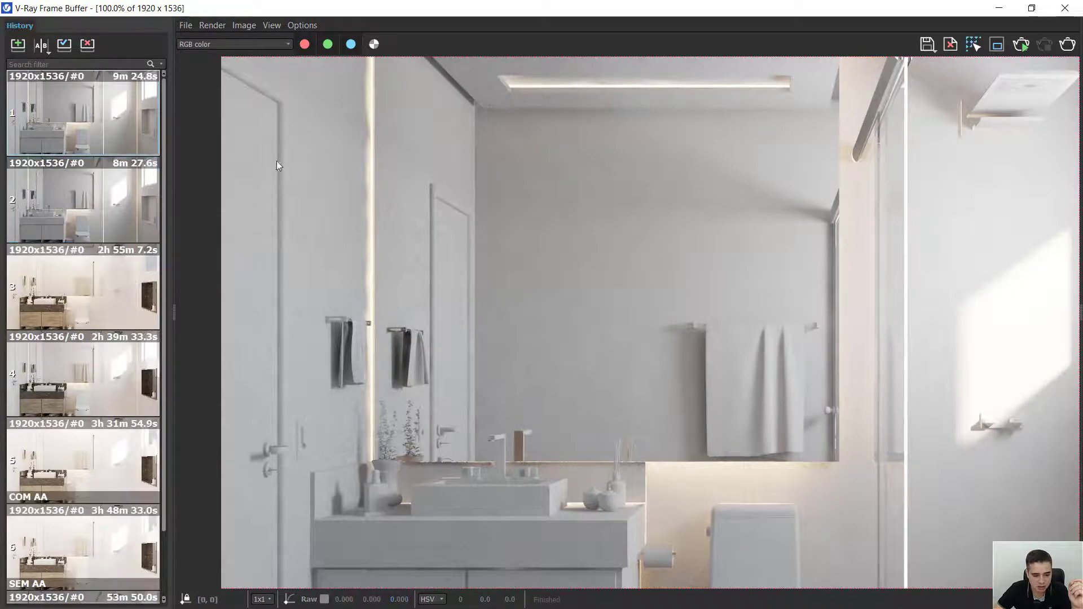